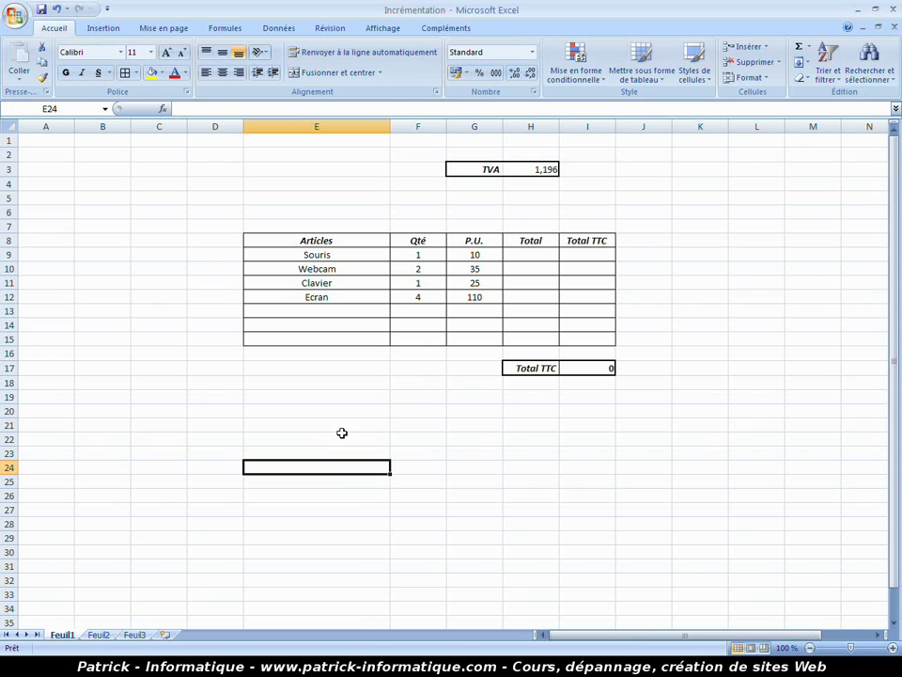
Step: Enter Lundi in cell C19 and fill the weekday series down to C31
left_click(179, 396)
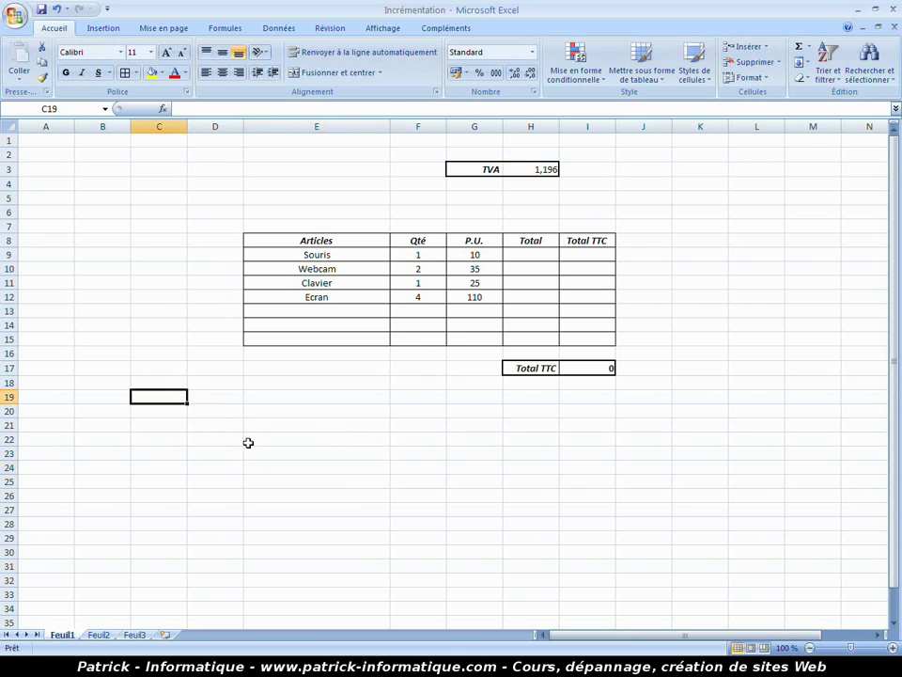
type("Lundi")
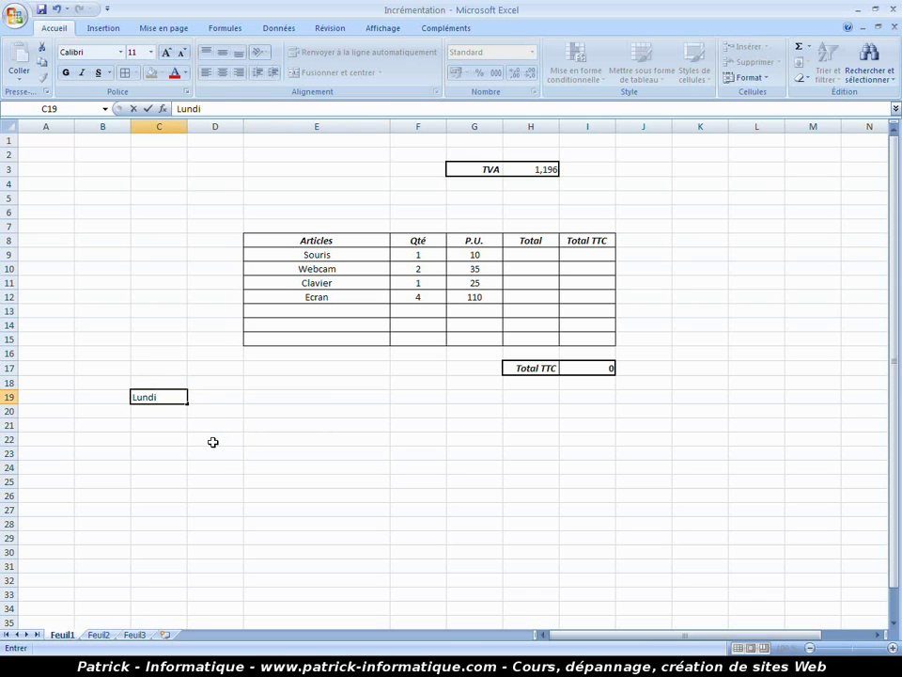
left_click(212, 440)
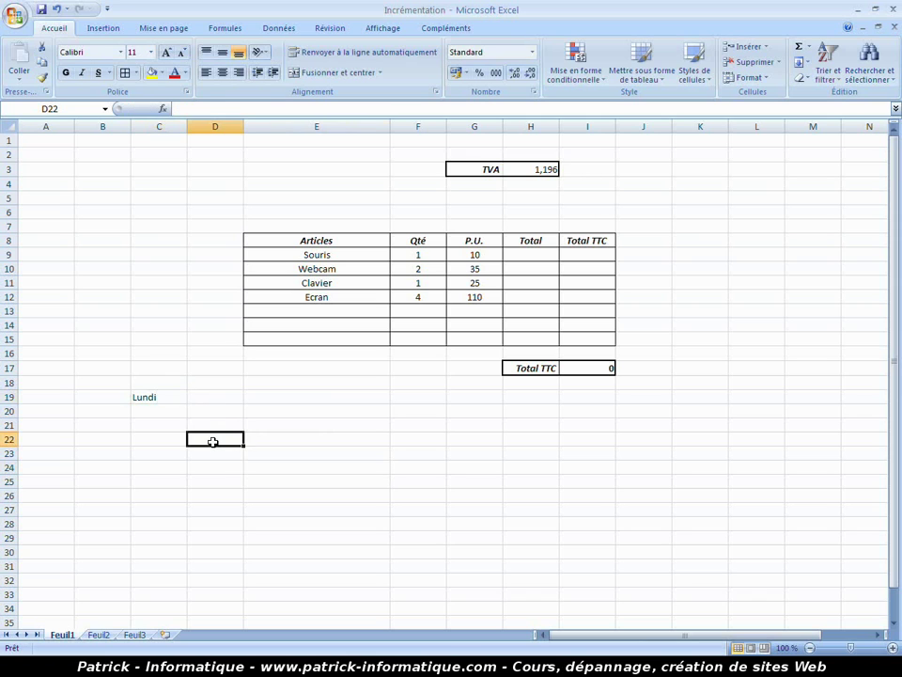
left_click(170, 397)
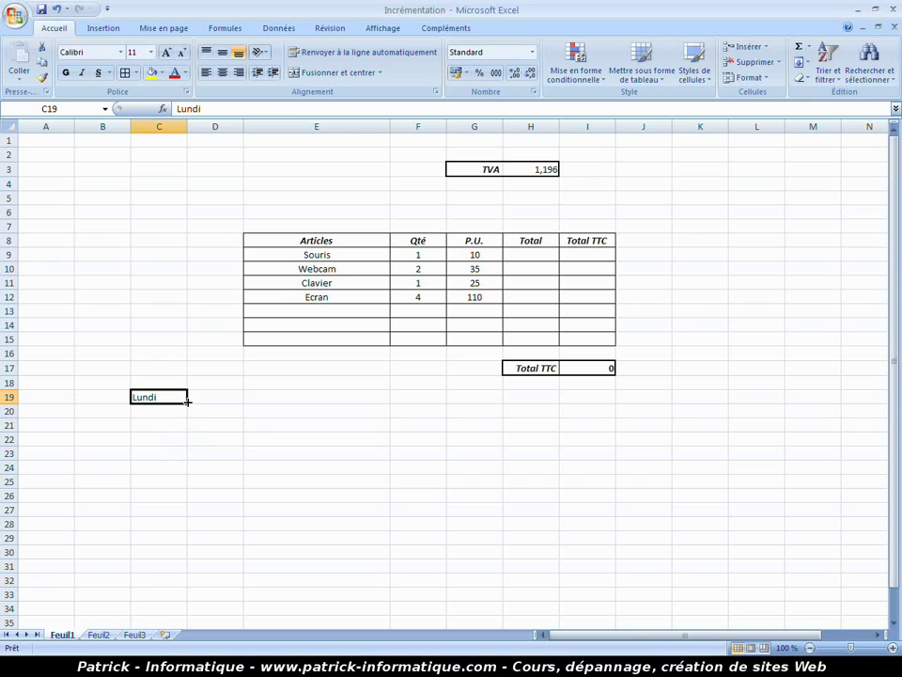
left_click_drag(188, 402, 188, 401)
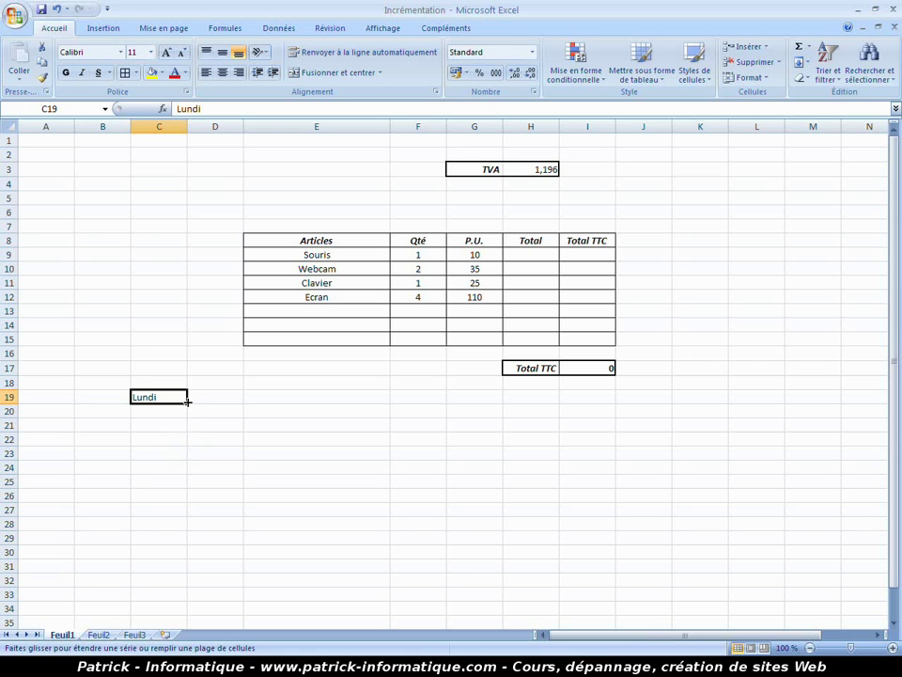
left_click_drag(188, 402, 175, 574)
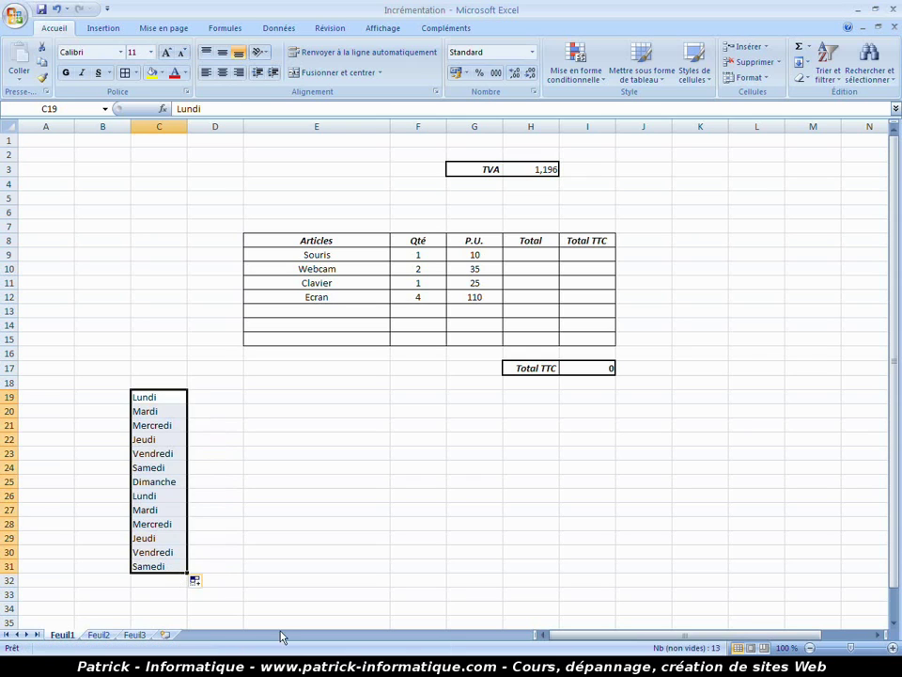
left_click(217, 508)
Step: Fill the weekday series from Vendredi in C23 across to H23, and clear the contents of C19:H31
left_click(168, 454)
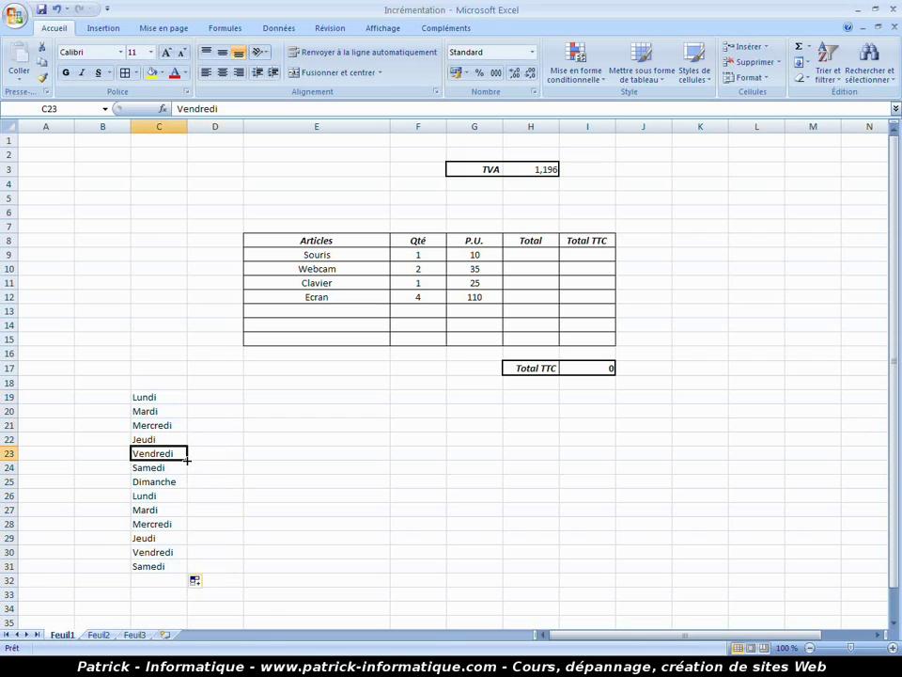
left_click_drag(188, 462, 558, 450)
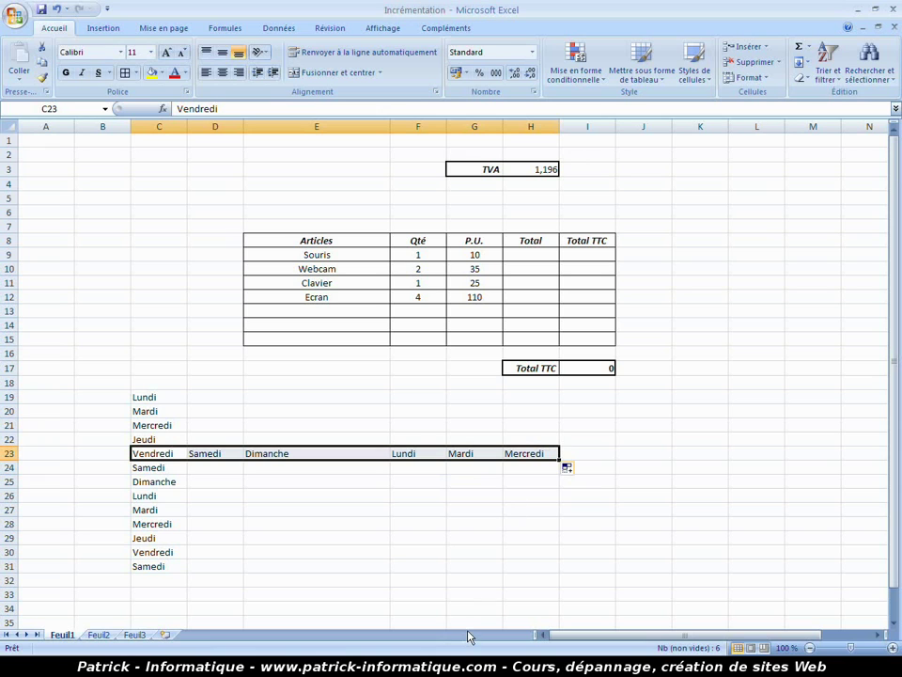
left_click(425, 568)
left_click_drag(151, 398, 537, 563)
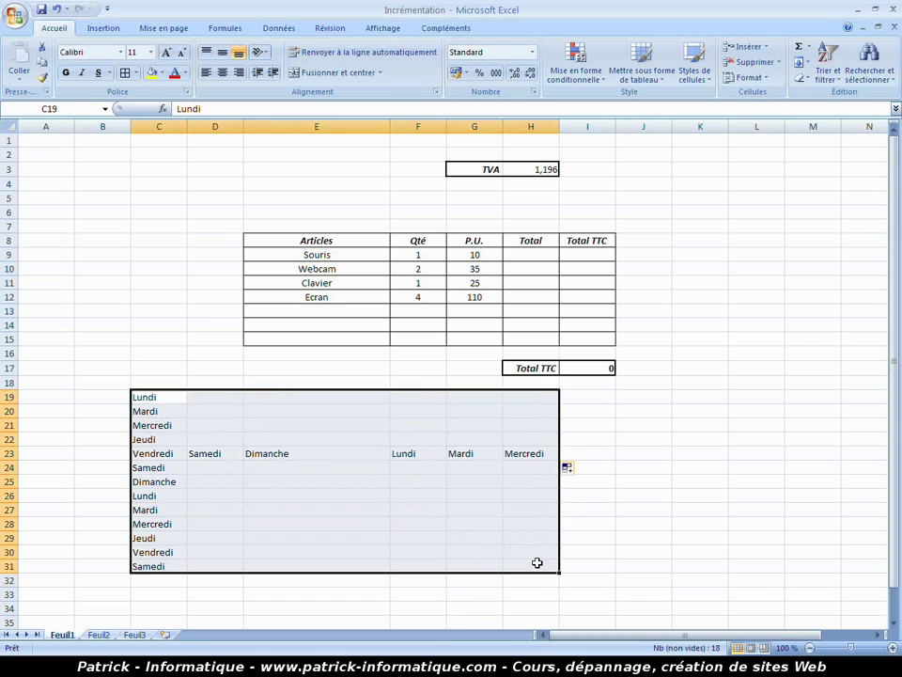
key("Delete")
Step: Enter Février in cell C20 and fill the month series down to Novembre in C29
left_click(160, 411)
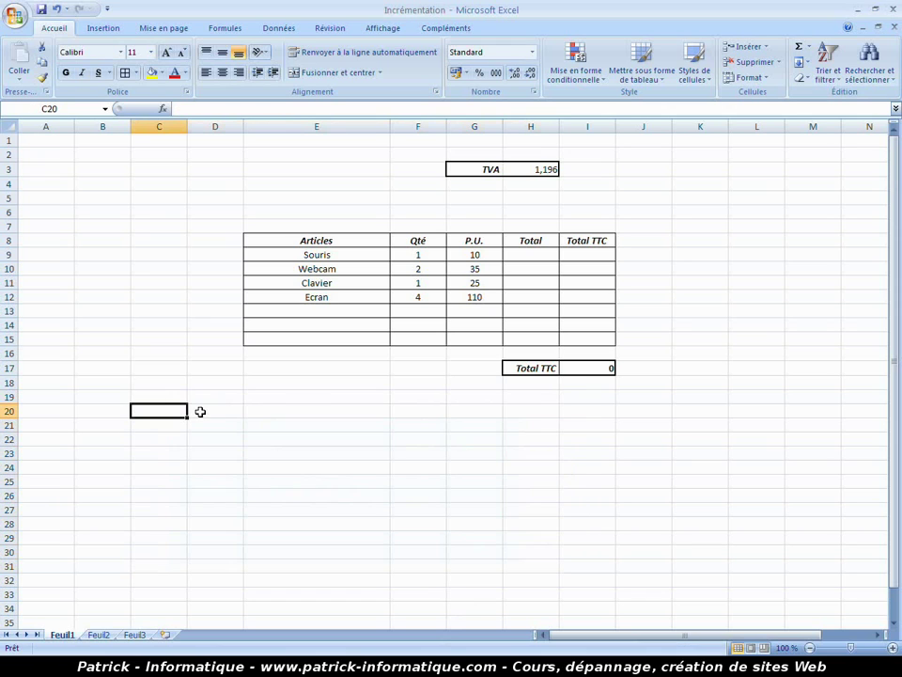
type("Février")
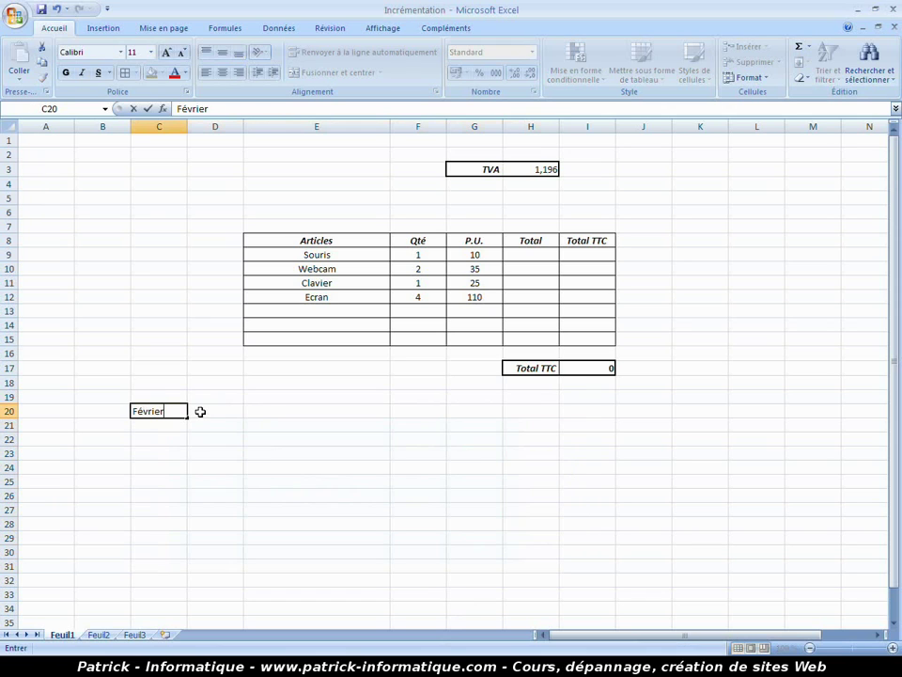
key("Return")
left_click(170, 411)
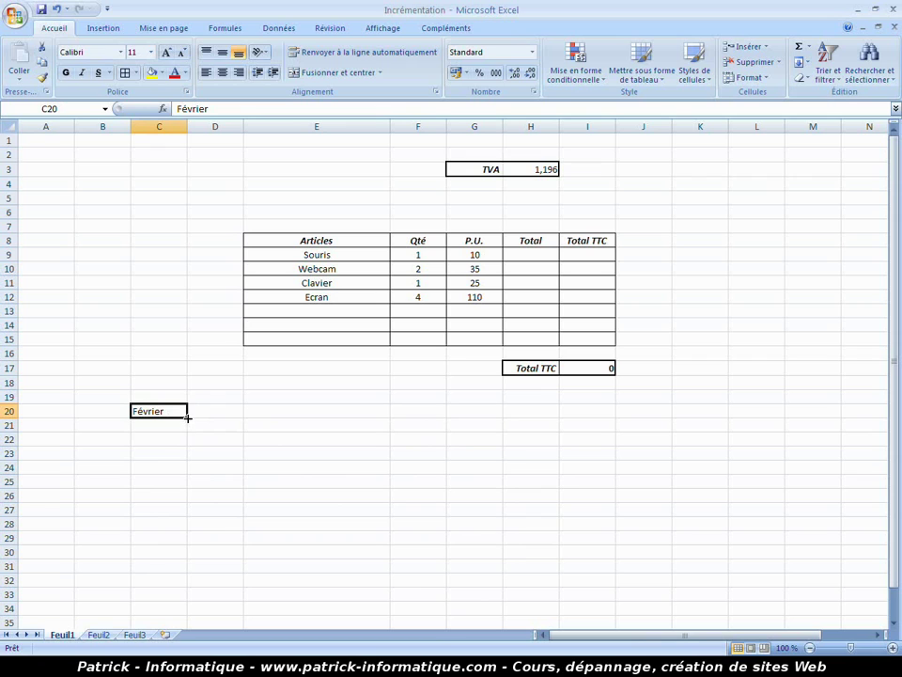
left_click_drag(187, 418, 184, 542)
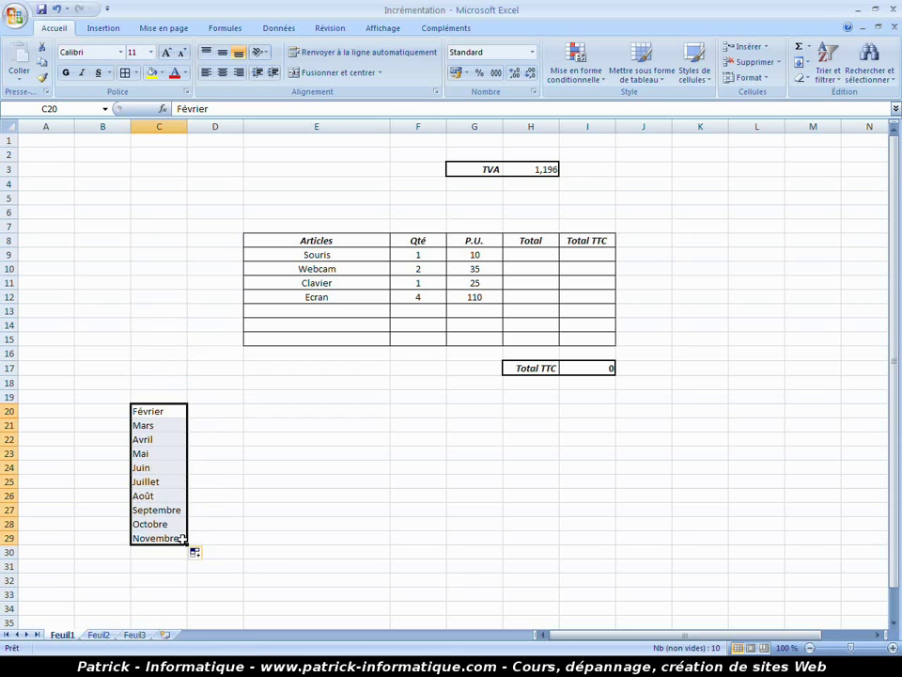
left_click(214, 477)
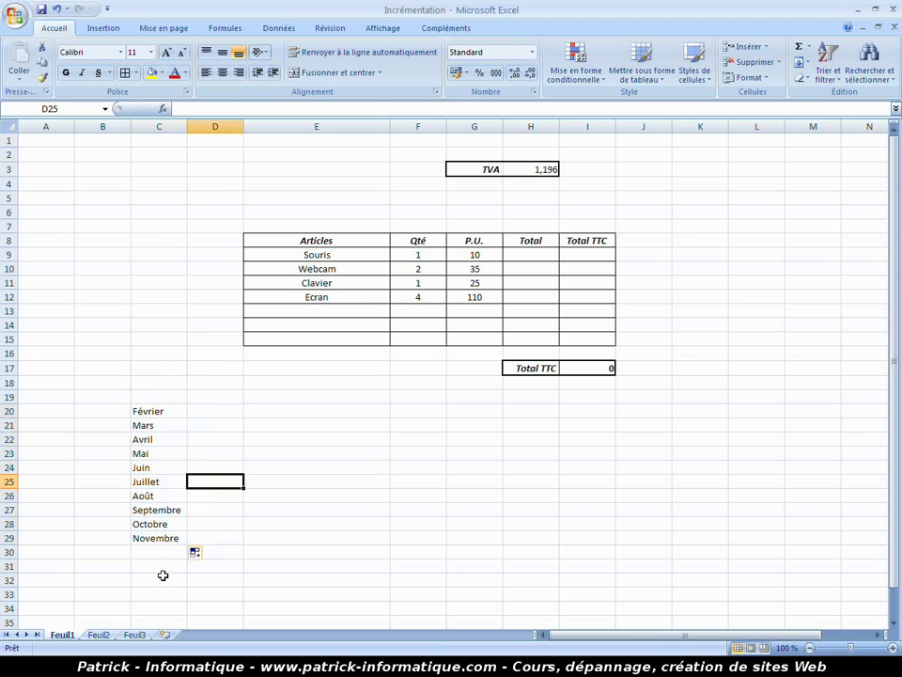
Step: Clear the month series from C20:C29
left_click_drag(156, 411, 155, 536)
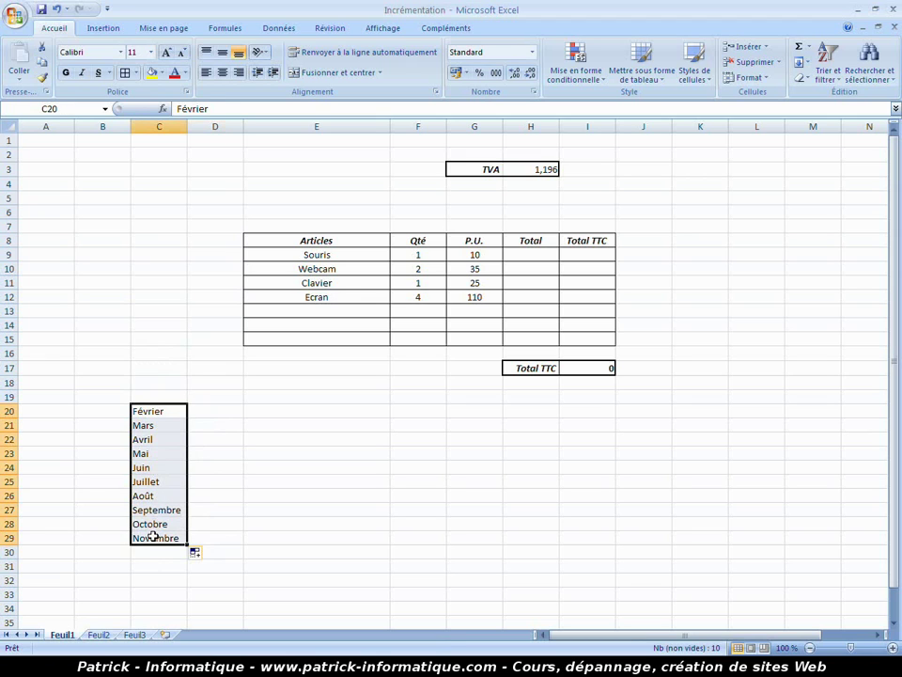
key("Delete")
left_click(211, 451)
Step: Enter 5 in cell C20 and copy the same value down to C27
left_click(172, 416)
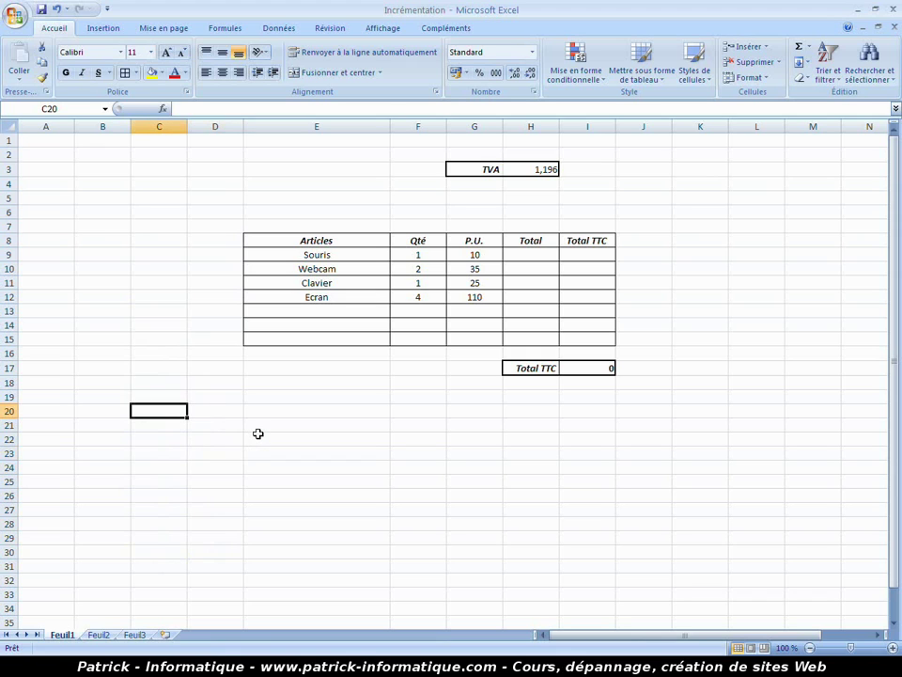
type("5")
key("Return")
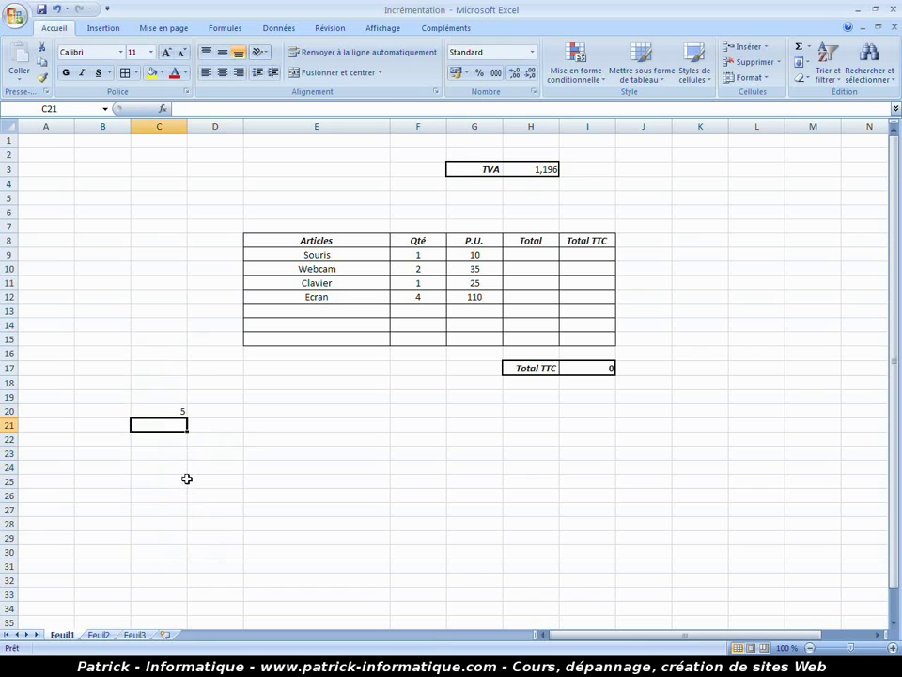
left_click(176, 409)
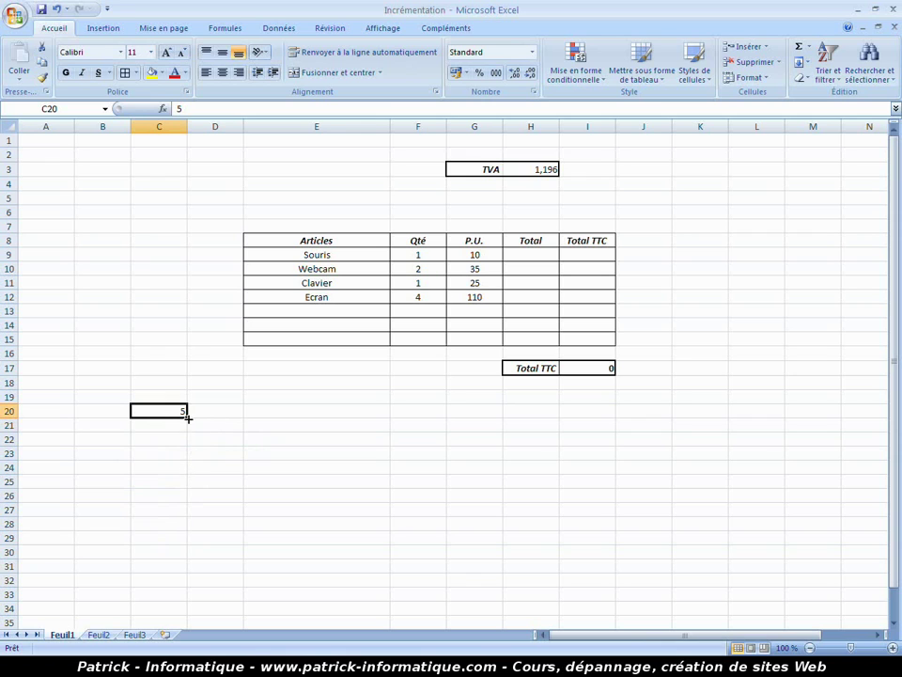
left_click_drag(187, 415, 183, 513)
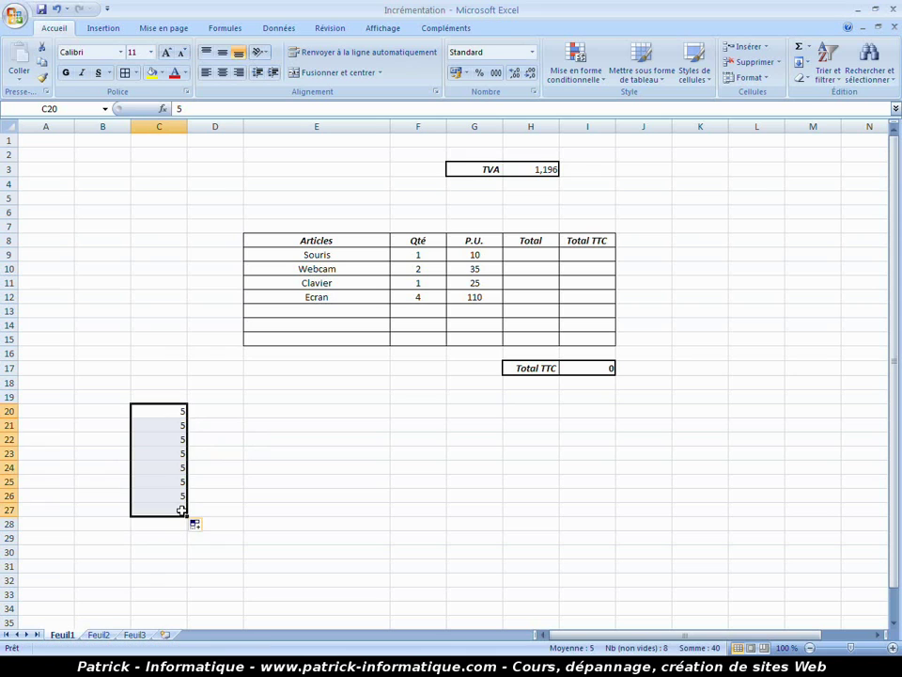
left_click(257, 463)
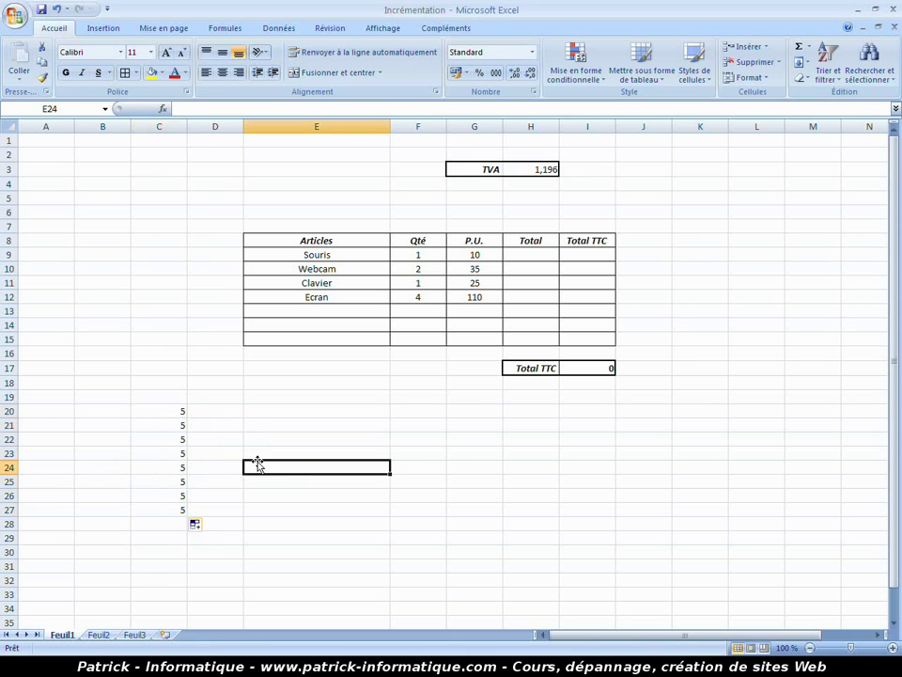
Step: Clear the copied values in C21:C27 and fill C20 down to C30 as a series incrementing by one
left_click_drag(180, 423, 174, 510)
key("Delete")
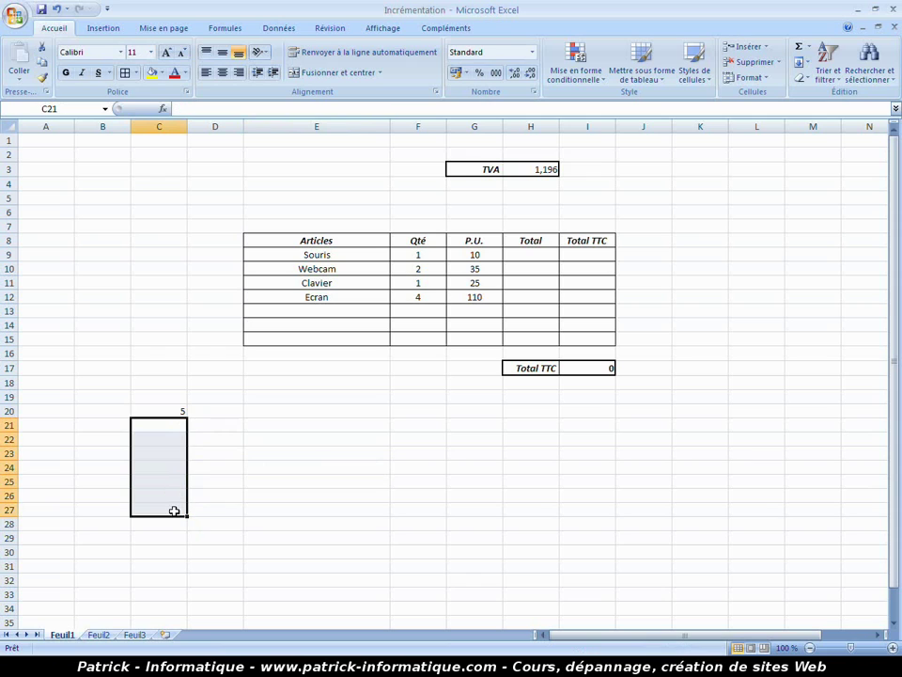
left_click(168, 409)
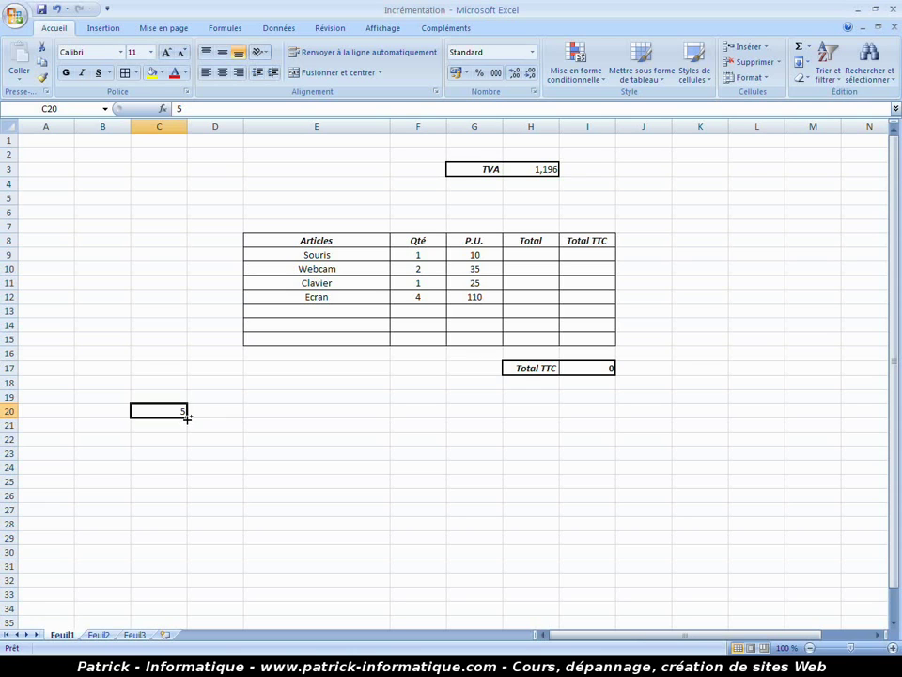
left_click_drag(187, 415, 181, 512)
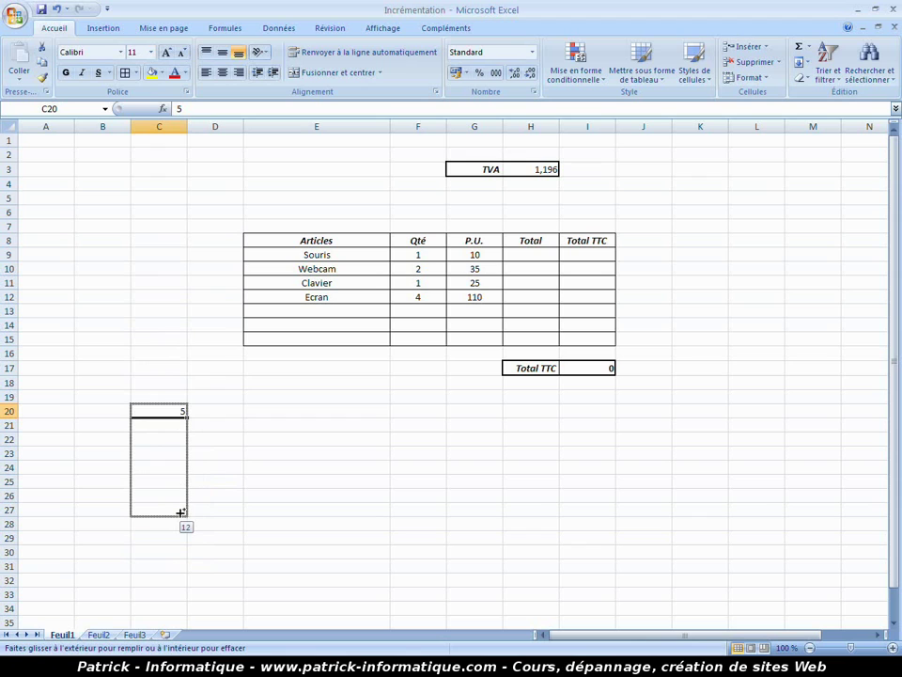
left_click_drag(181, 512, 183, 554)
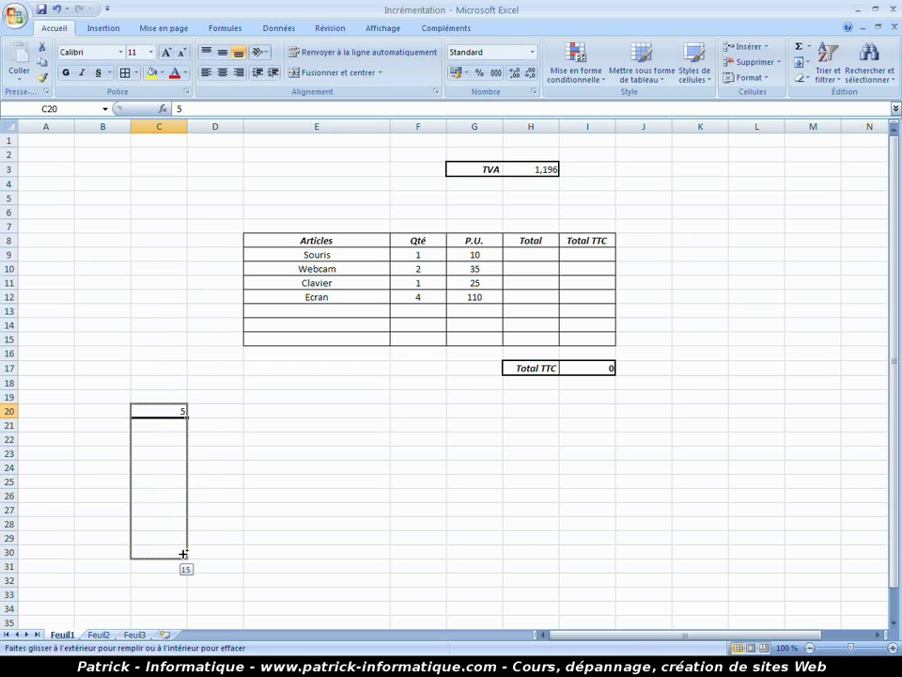
left_click_drag(183, 554, 183, 554)
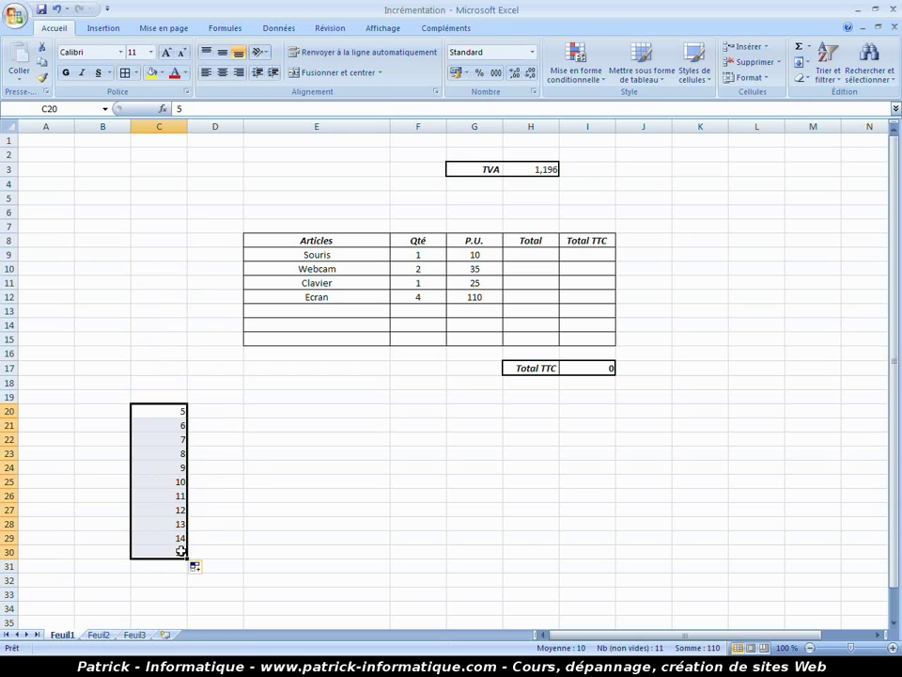
left_click(255, 466)
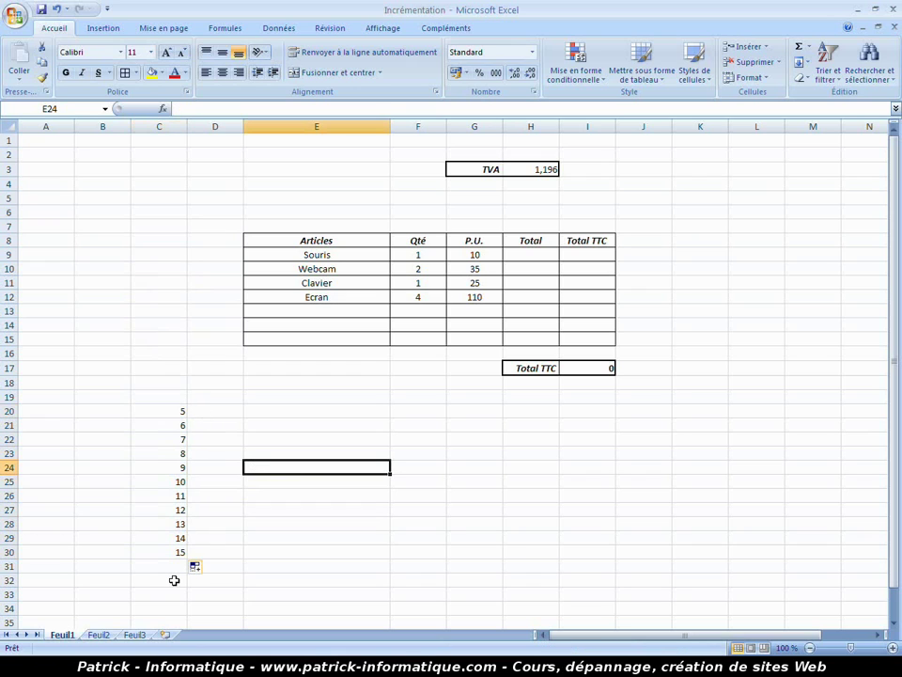
Step: Clear the number series from column C below the articles table
left_click_drag(177, 400, 173, 570)
key("Delete")
left_click(229, 456)
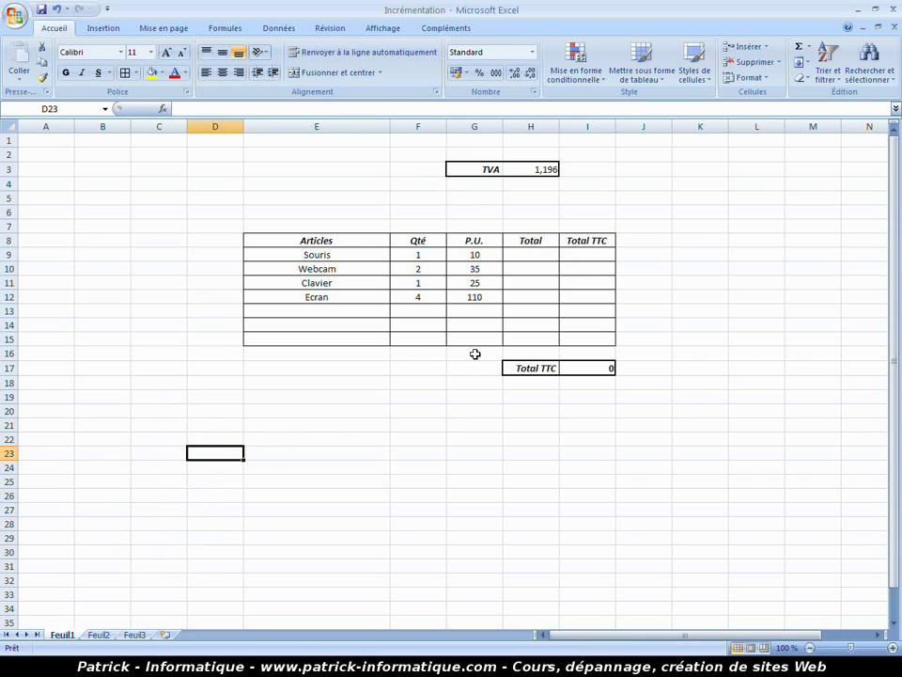
Step: Calculate the Total for Souris in H9 with the formula =F9*G9
left_click(534, 254)
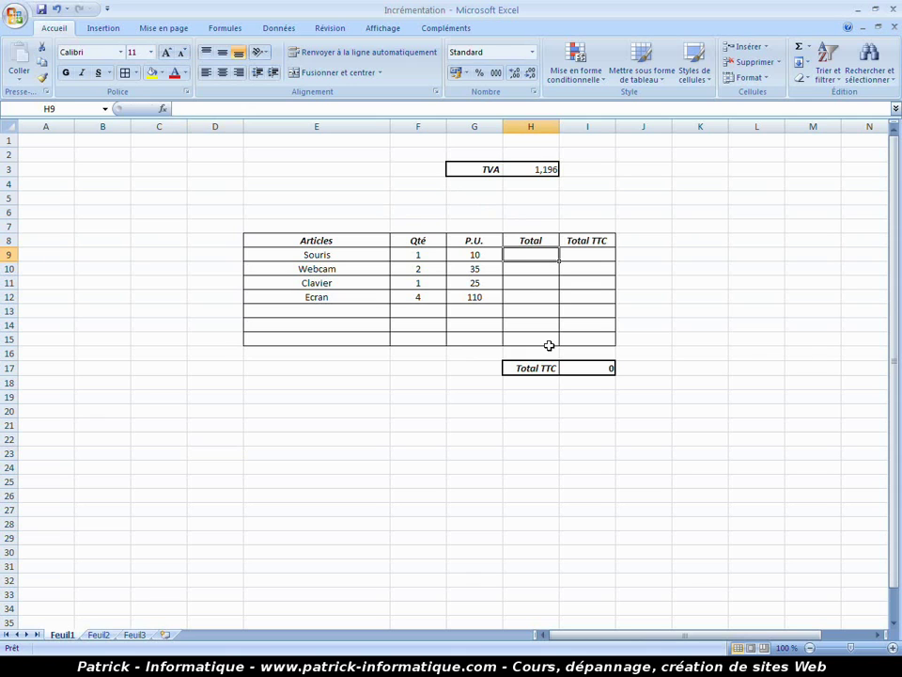
type("=")
left_click(436, 254)
type("*")
left_click(472, 255)
key("Return")
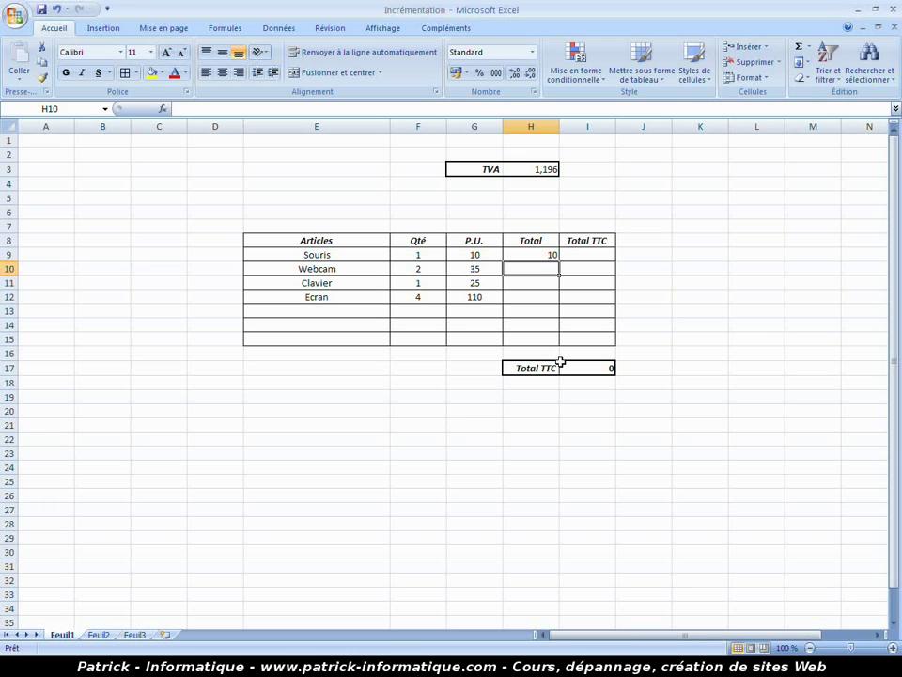
Step: Copy the Total formula from H9 down the column to H15
left_click(549, 254)
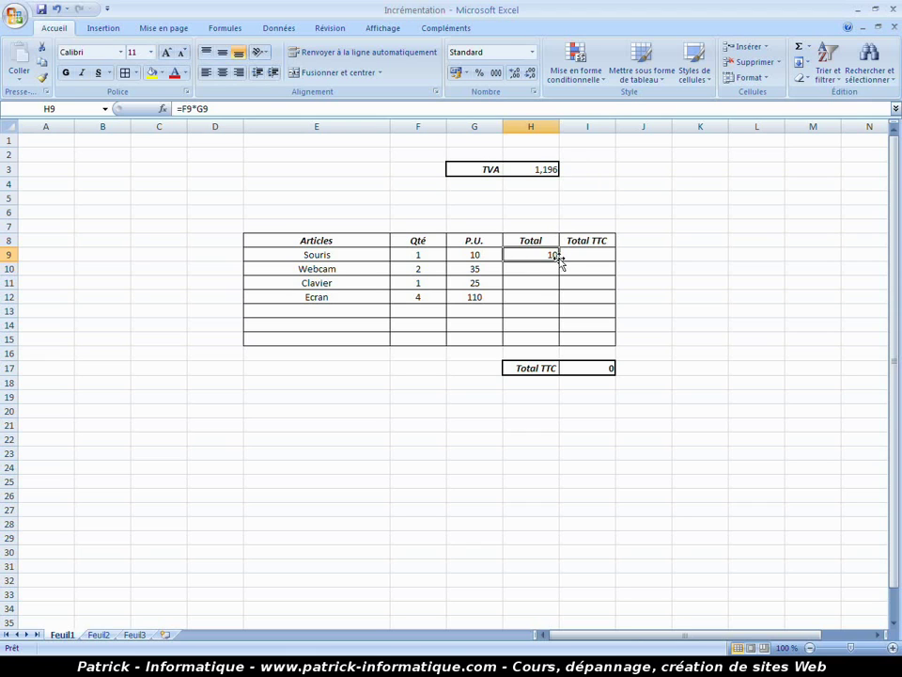
left_click_drag(560, 261, 559, 340)
left_click(668, 283)
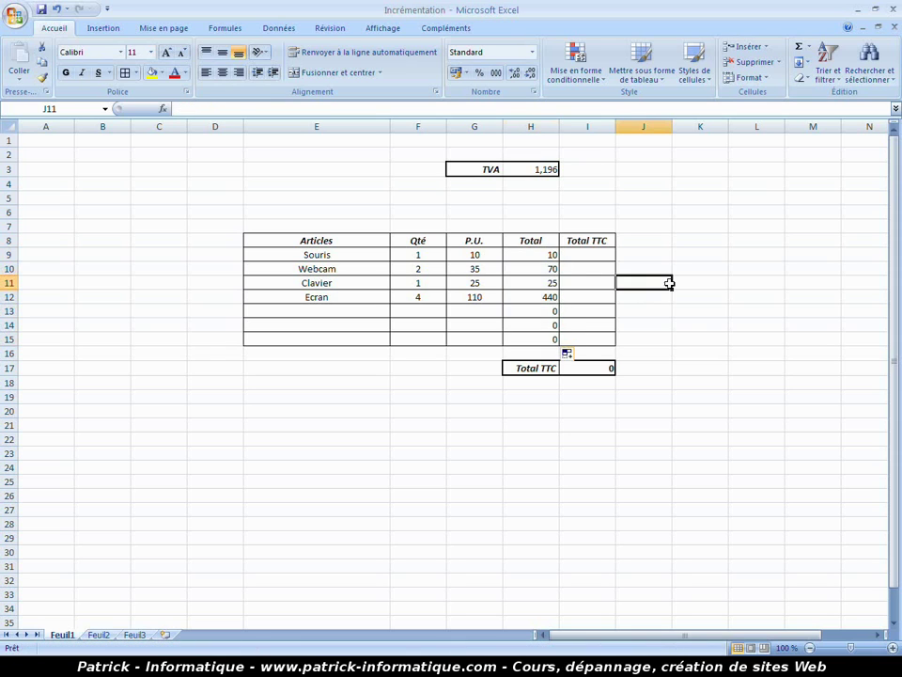
Step: Check how the row references change in the Total formulas from H9 to H13
left_click(542, 256)
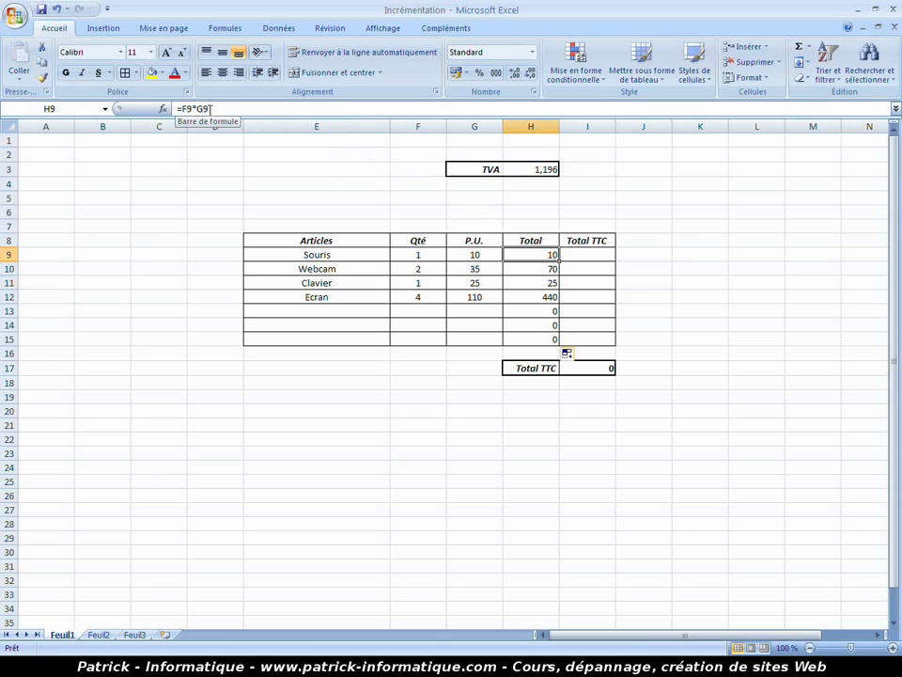
left_click(531, 268)
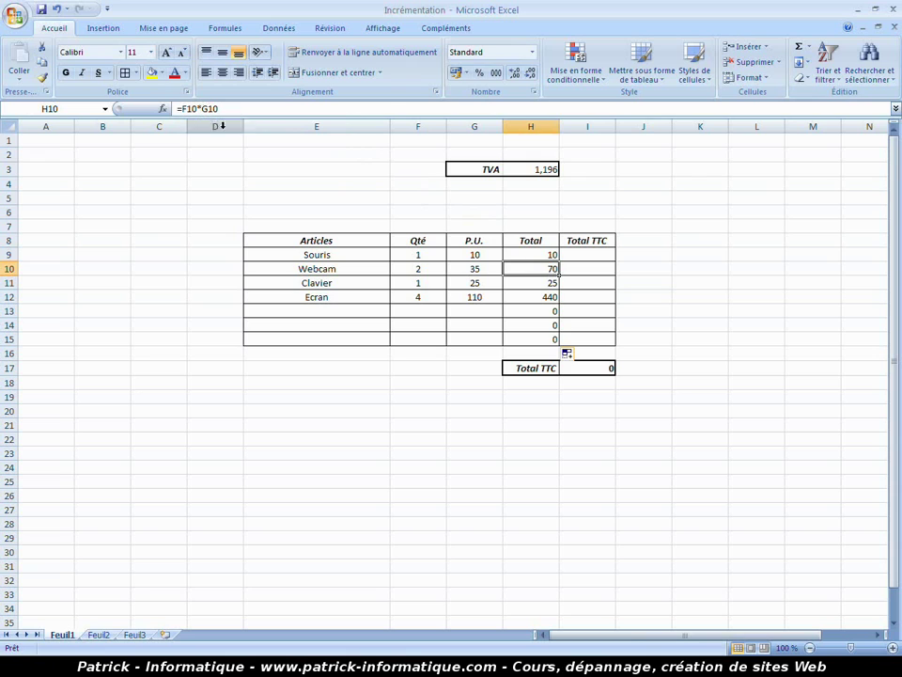
left_click(525, 282)
left_click(529, 297)
left_click(527, 310)
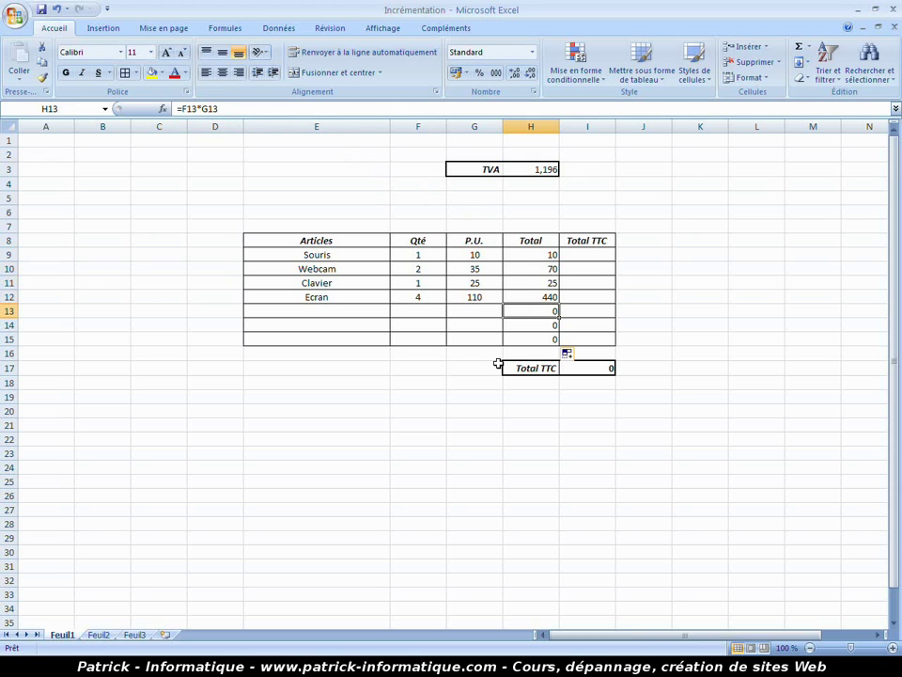
Step: Calculate the Total TTC for Souris in I9 with the formula =H9*H3
left_click(582, 254)
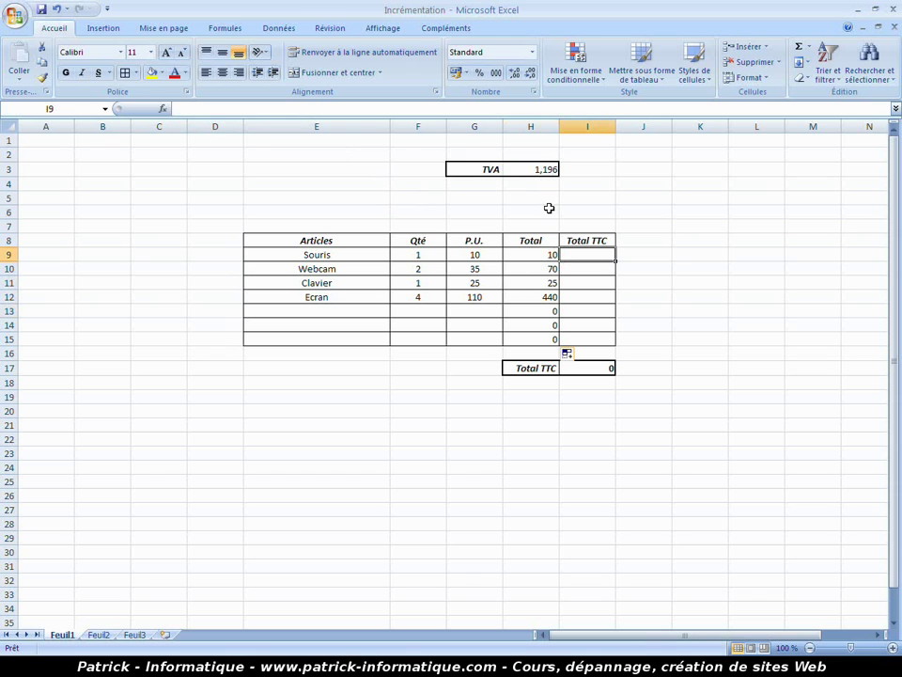
type("=")
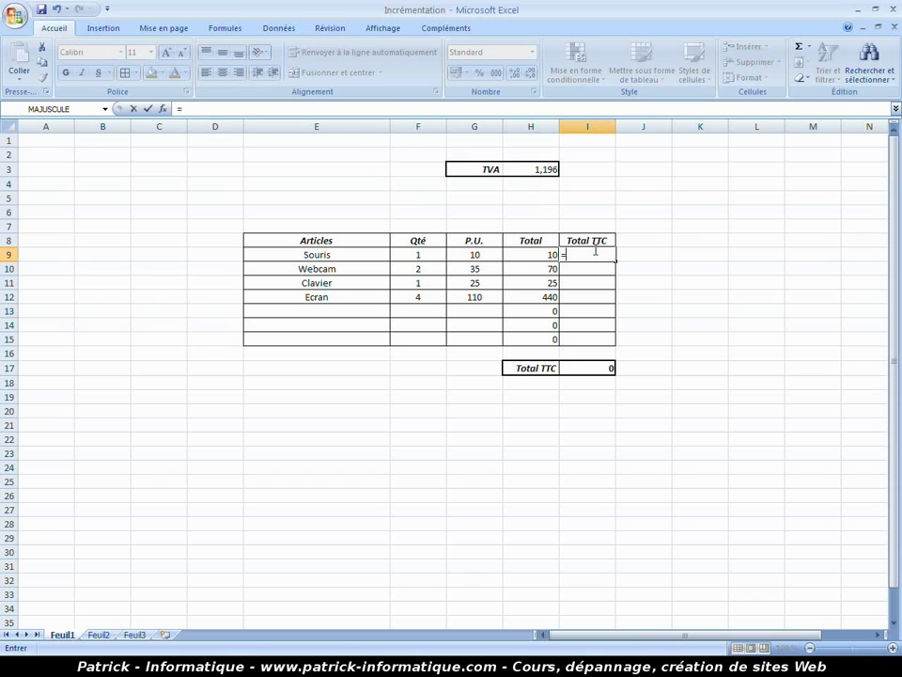
left_click(545, 254)
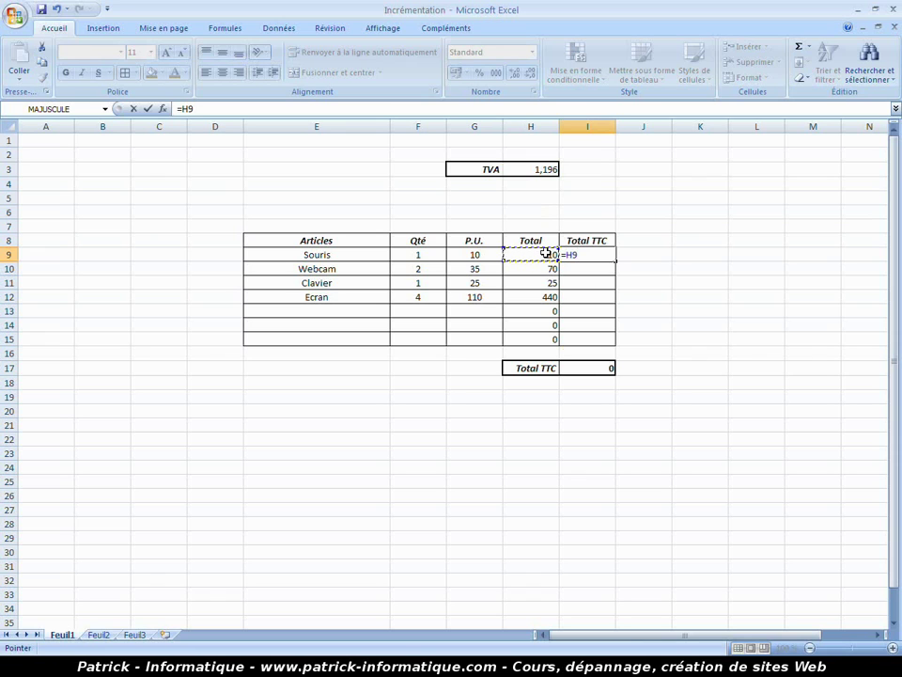
type("*")
left_click(547, 169)
key("Return")
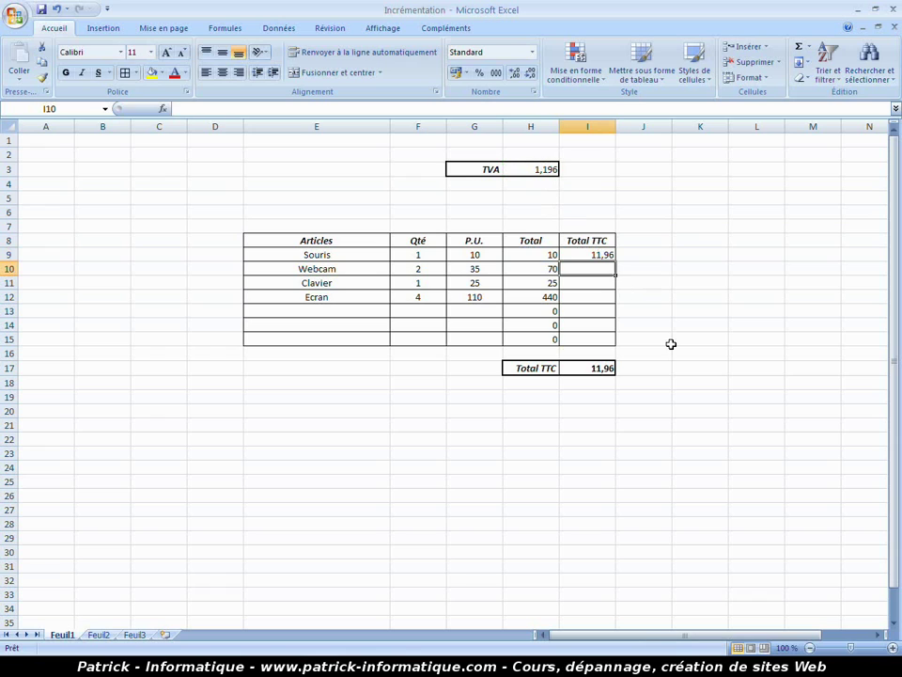
Step: Try copying the Total TTC formula with its relative TVA reference from I9 down to I15
left_click(596, 255)
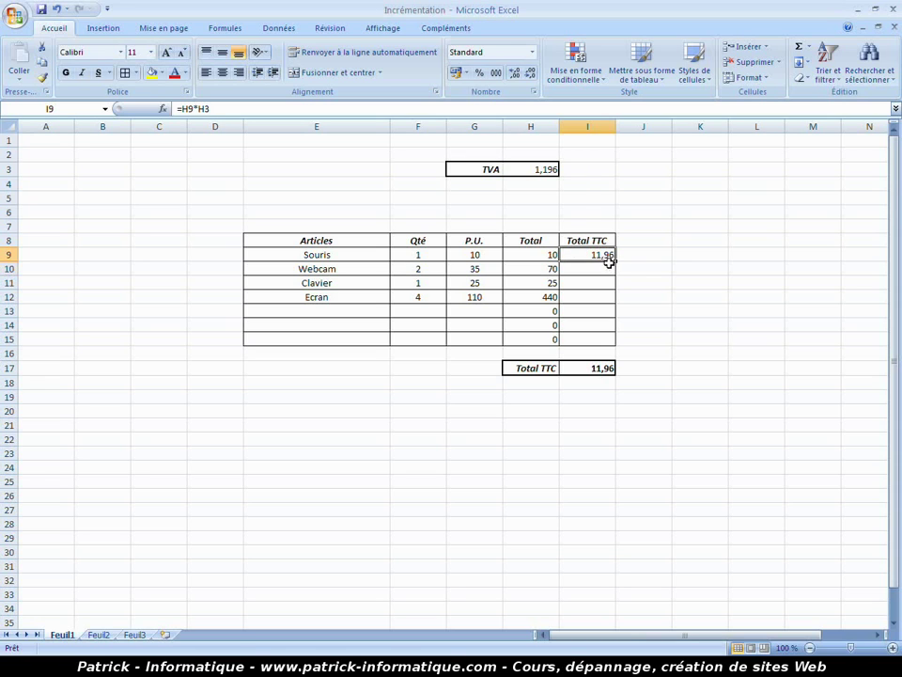
left_click_drag(614, 268, 616, 343)
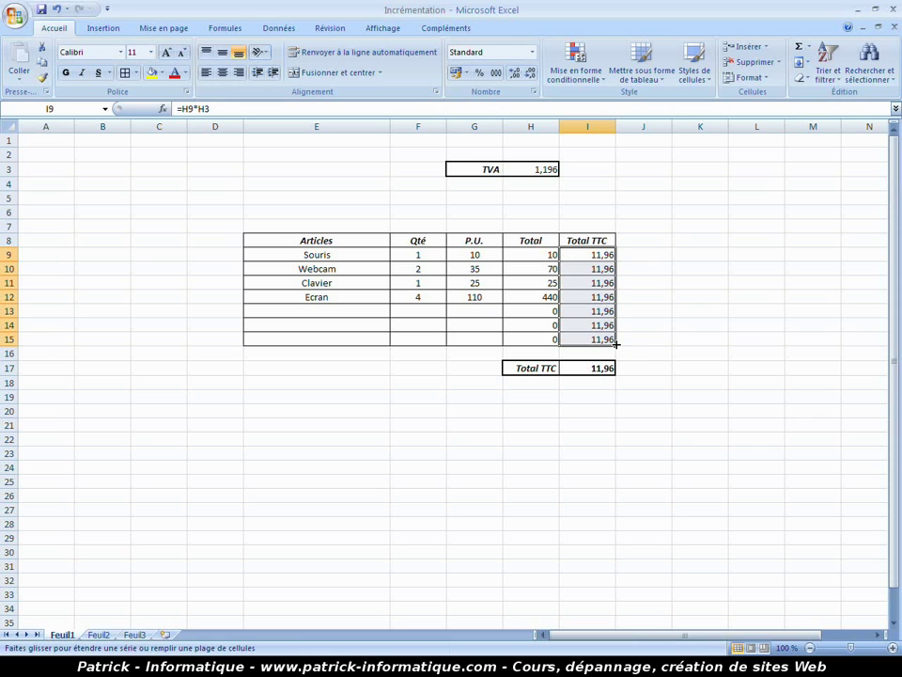
left_click(648, 310)
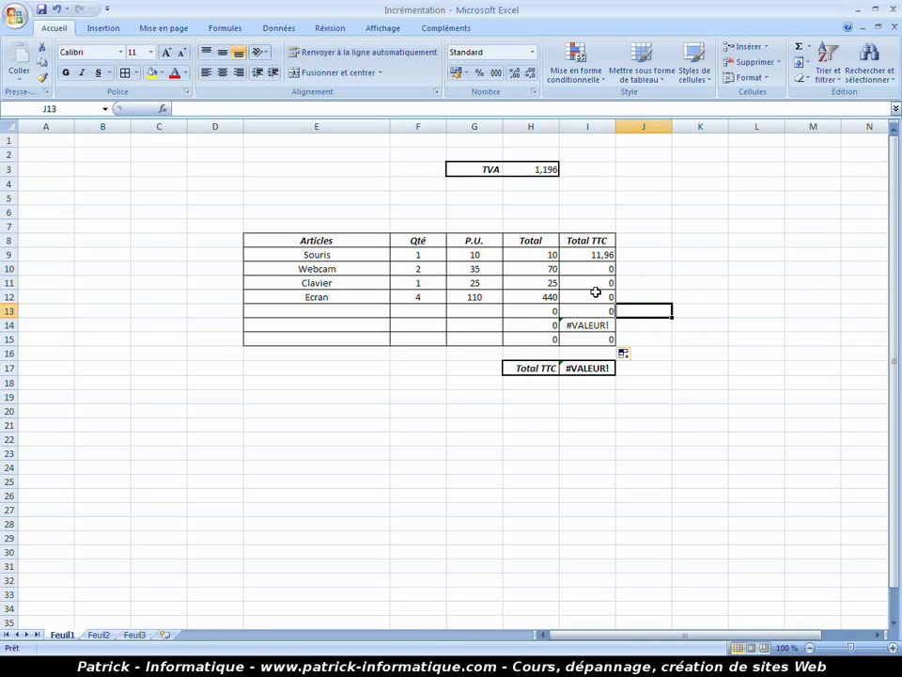
Step: Compare the Total TTC formulas in I9, I10 and I14 to see how the TVA reference shifts
left_click(603, 254)
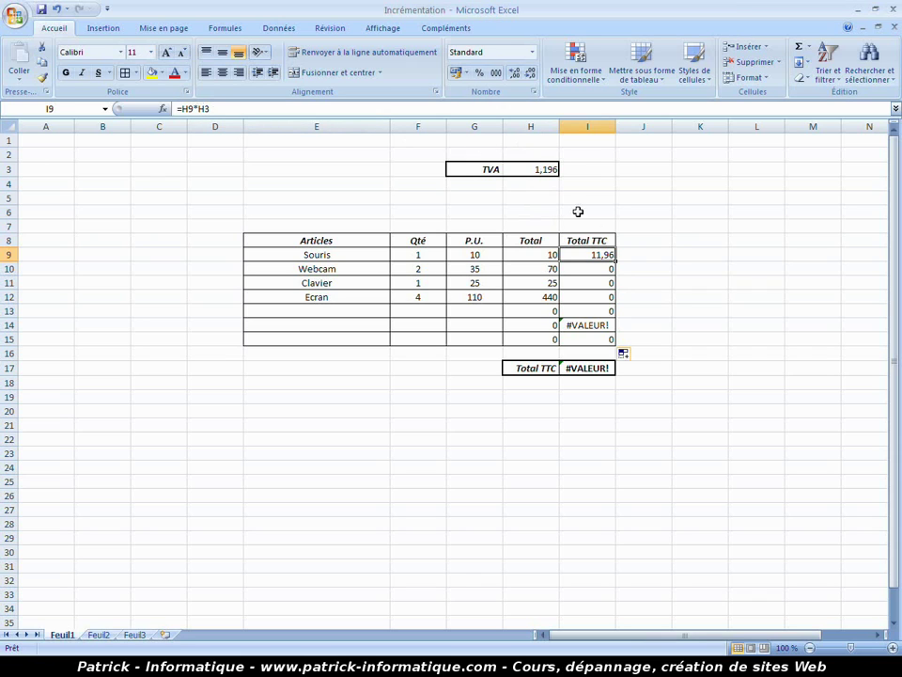
left_click(606, 269)
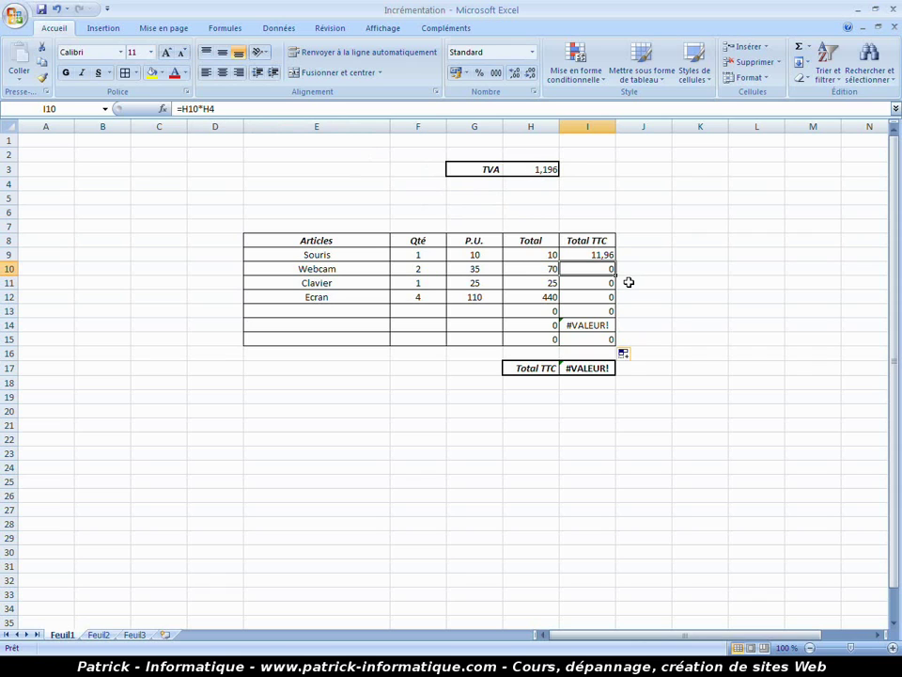
left_click(590, 325)
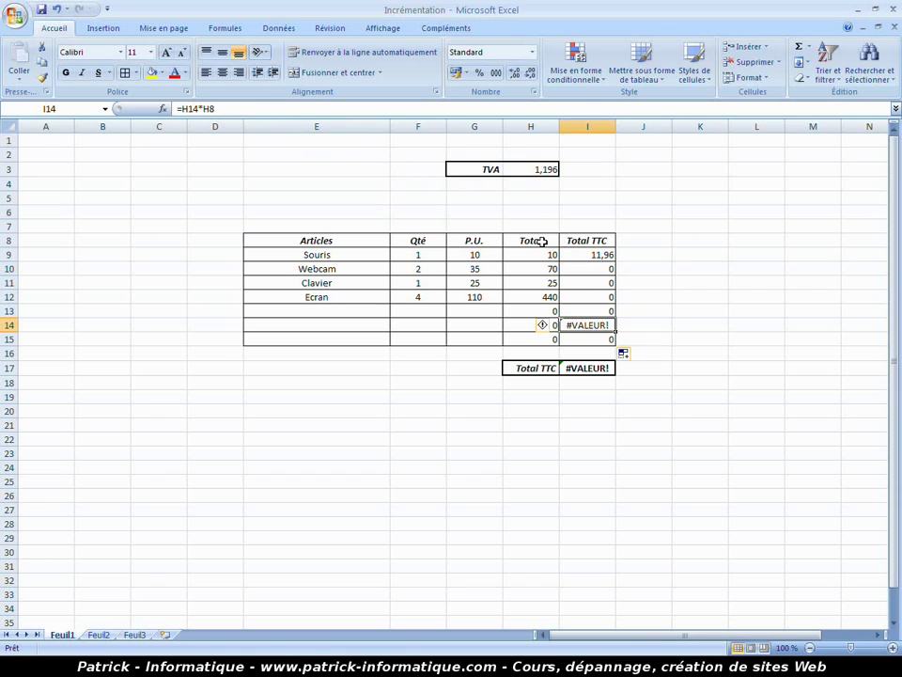
Step: Clear the copied Total TTC formulas from I10 to I15
left_click_drag(595, 269, 582, 333)
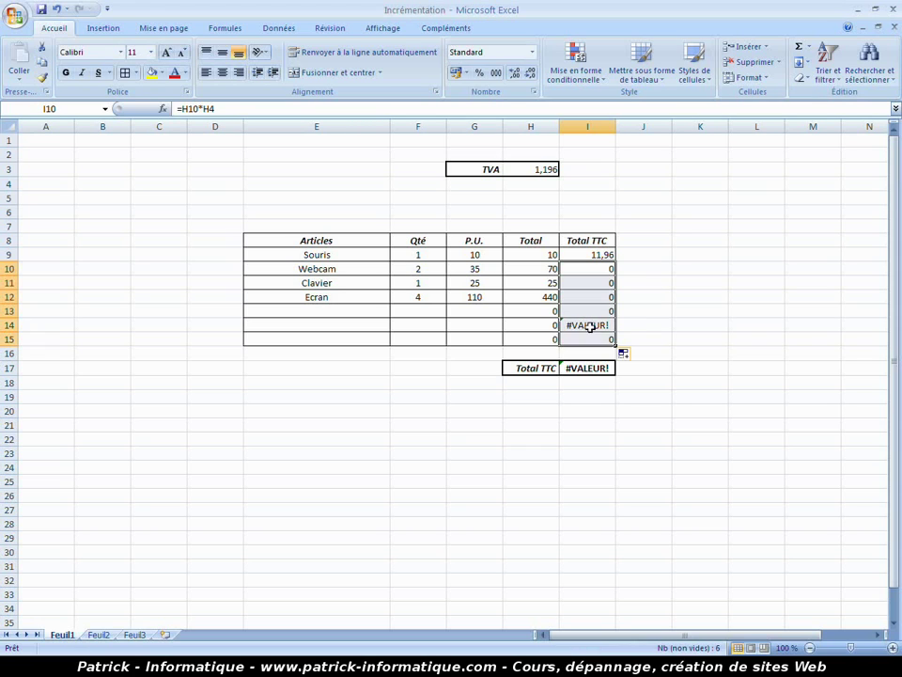
key("Delete")
left_click(666, 286)
Step: Lock the row of the TVA reference in the Souris Total TTC formula, making I9 =H9*H$3
left_click(603, 251)
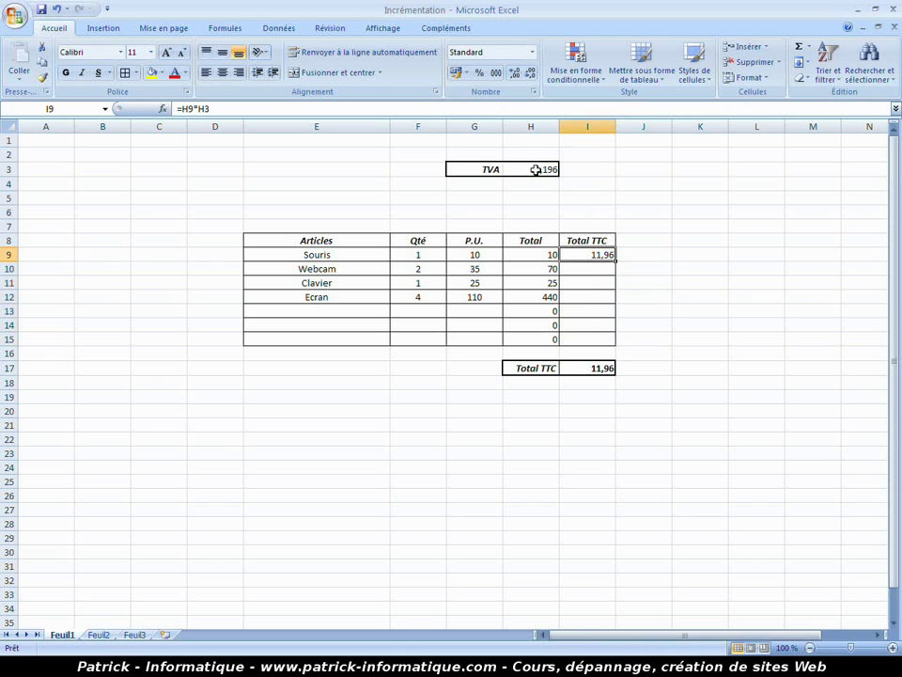
left_click(203, 109)
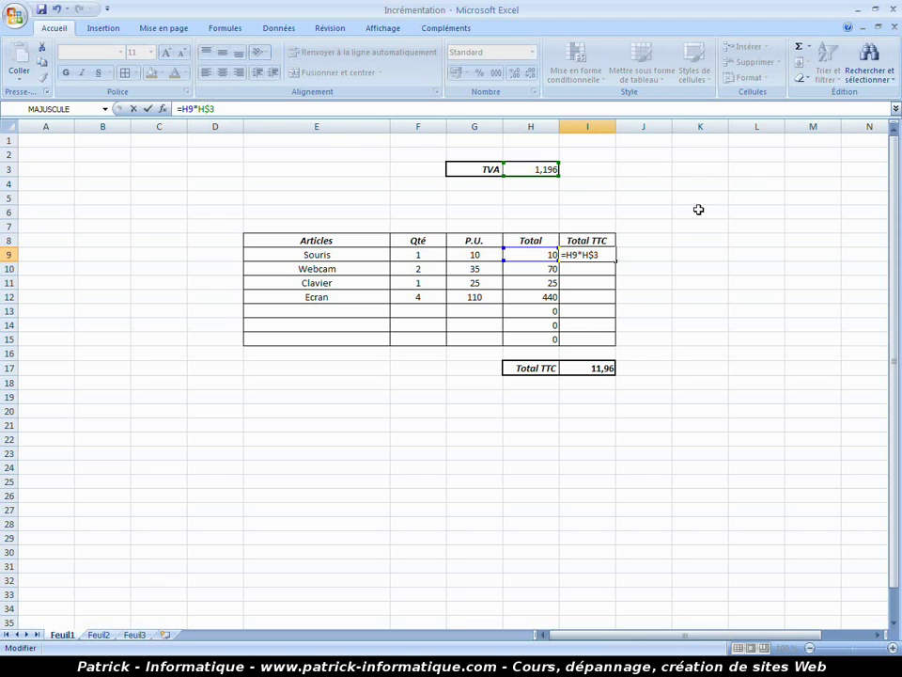
key("Return")
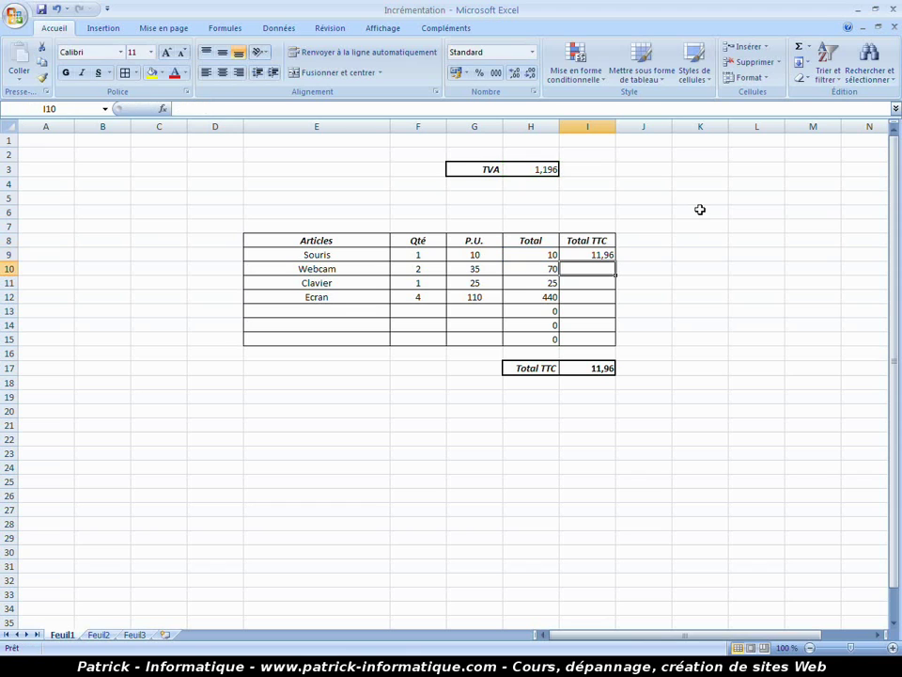
Step: Copy the Total TTC formula with the locked TVA row from I9 down to I15
left_click(605, 254)
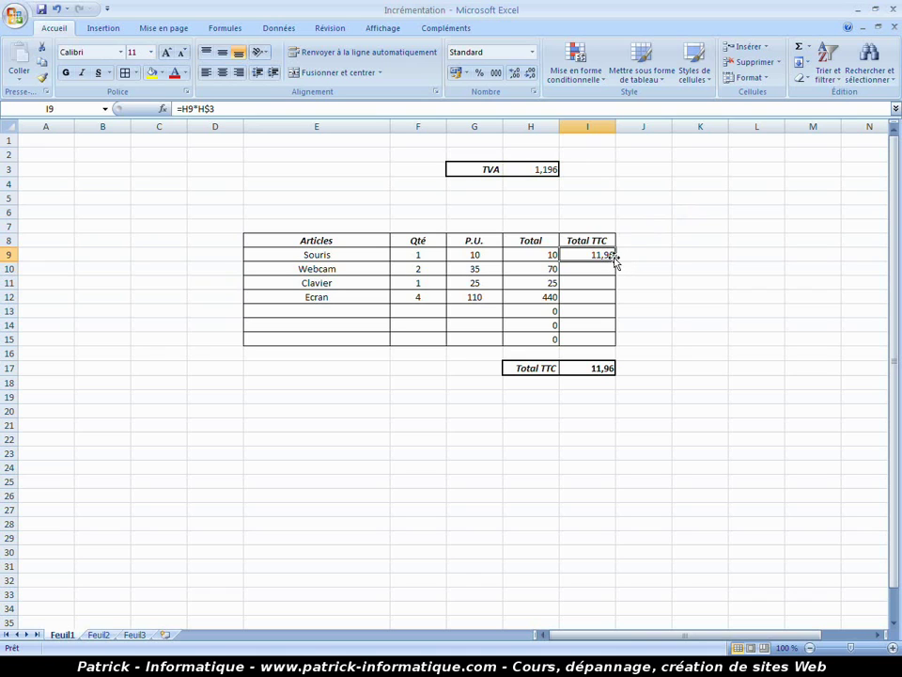
left_click_drag(616, 260, 608, 340)
left_click(632, 285)
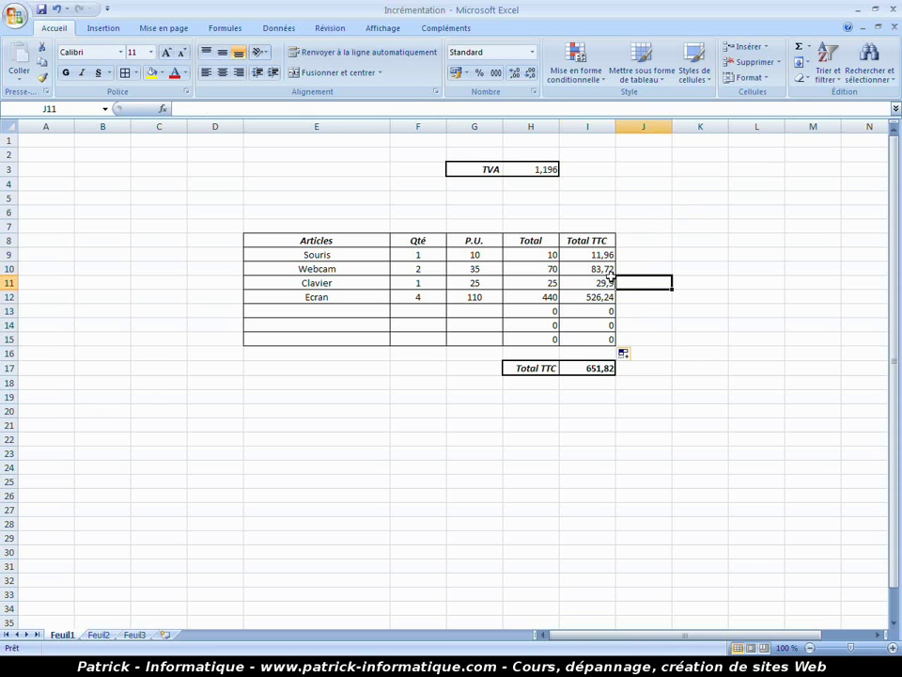
Step: Check the TVA reference in the Total TTC formulas for Webcam, Clavier and Souris
left_click(597, 268)
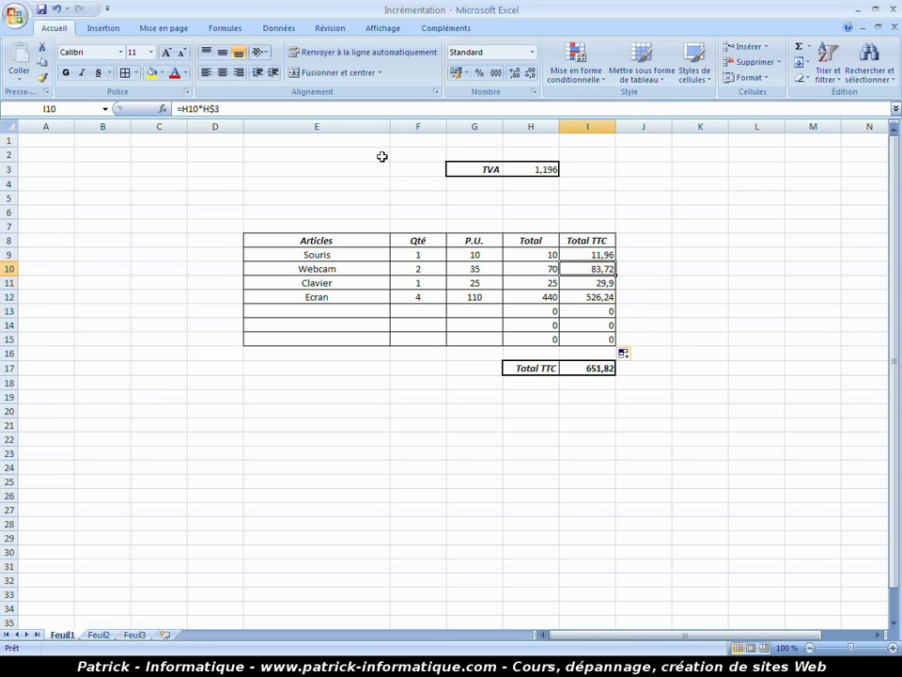
left_click(581, 282)
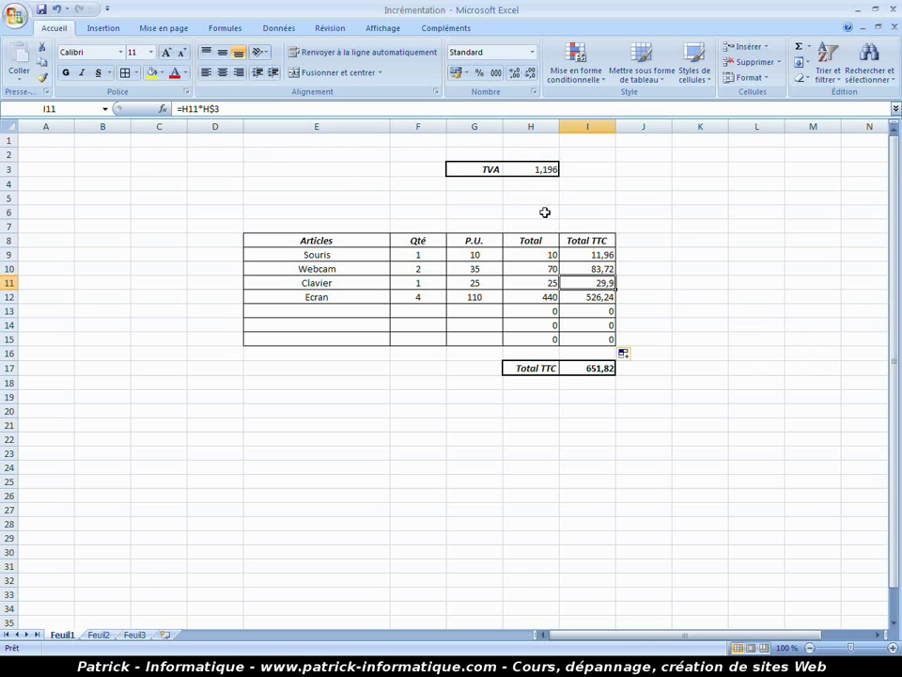
left_click(600, 255)
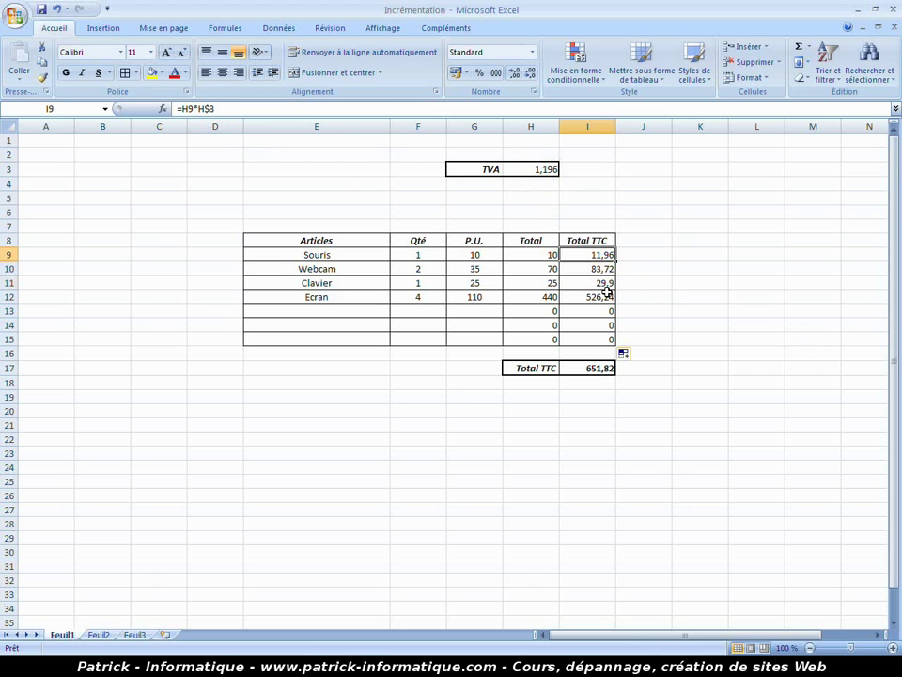